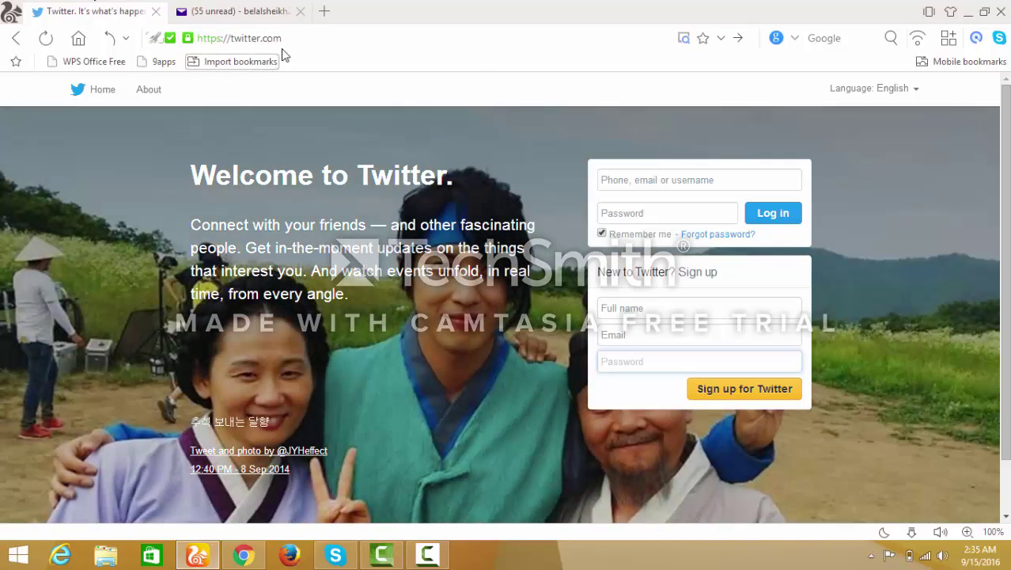
Enter the user's full name in Twitter's sign-up Full name field, leaving Email next.
{"action": "left_click_drag", "start_coordinate": [283, 38], "coordinate": [197, 38]}
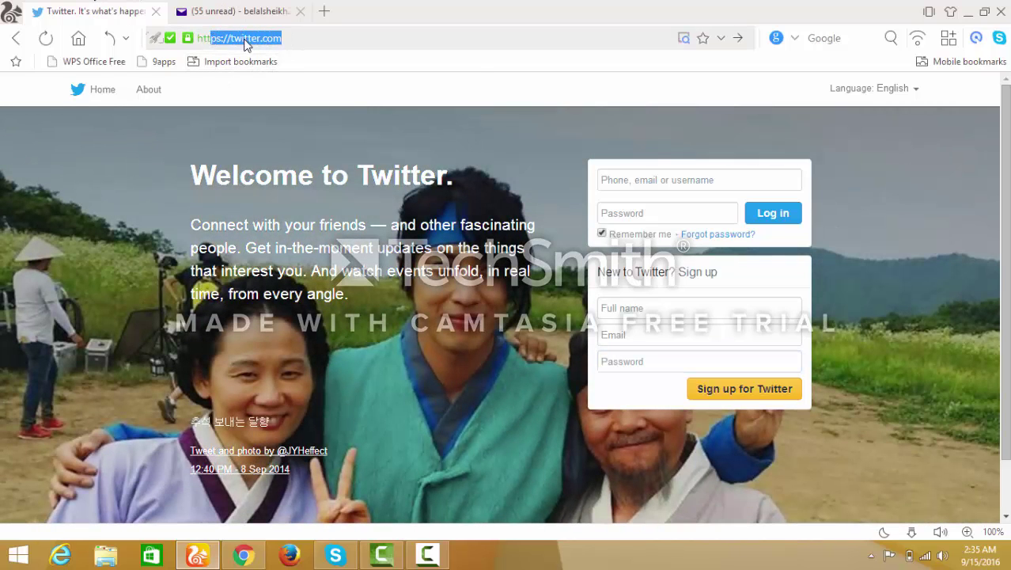
{"action": "left_click", "coordinate": [301, 39]}
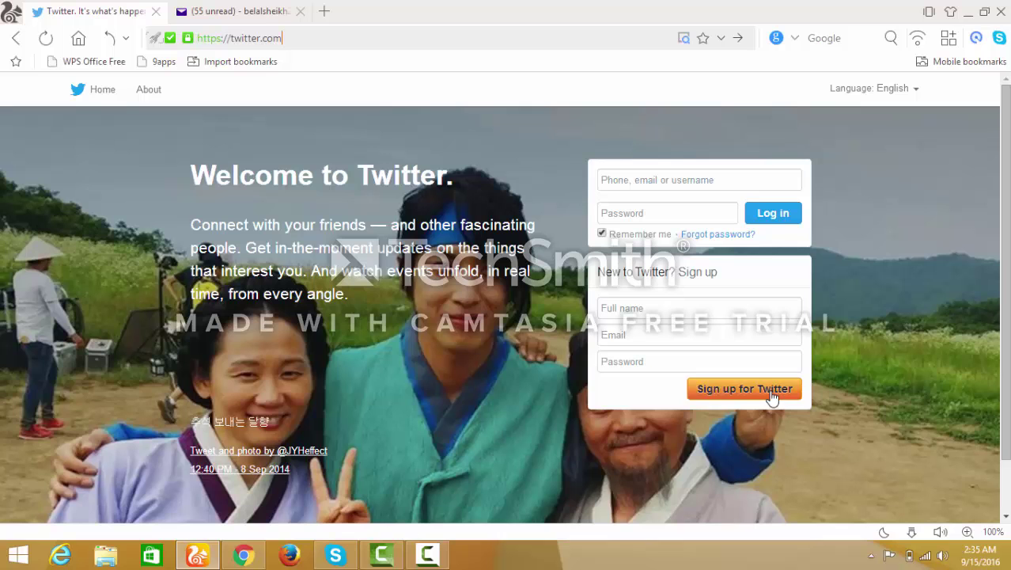
{"action": "left_click", "coordinate": [671, 310]}
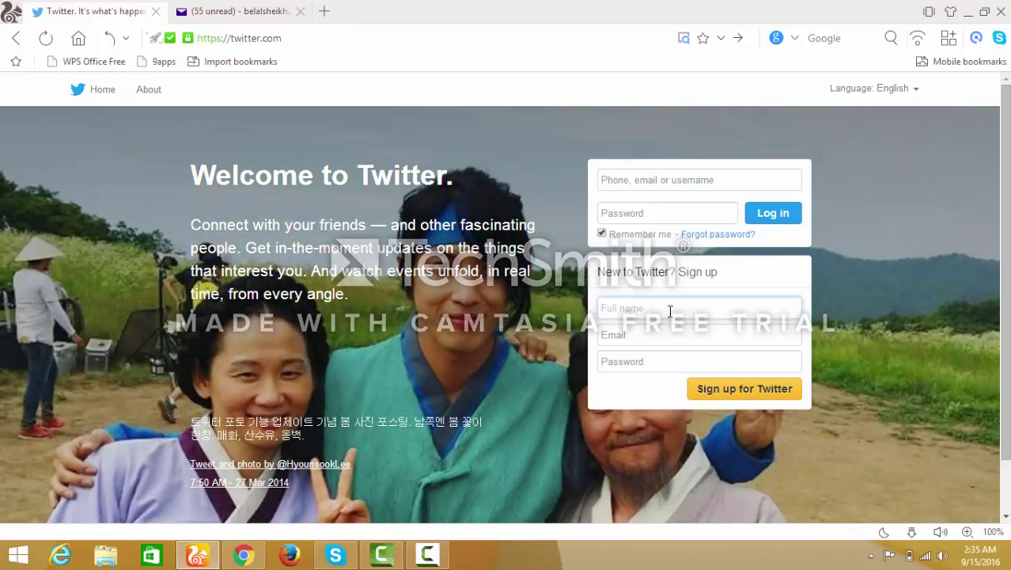
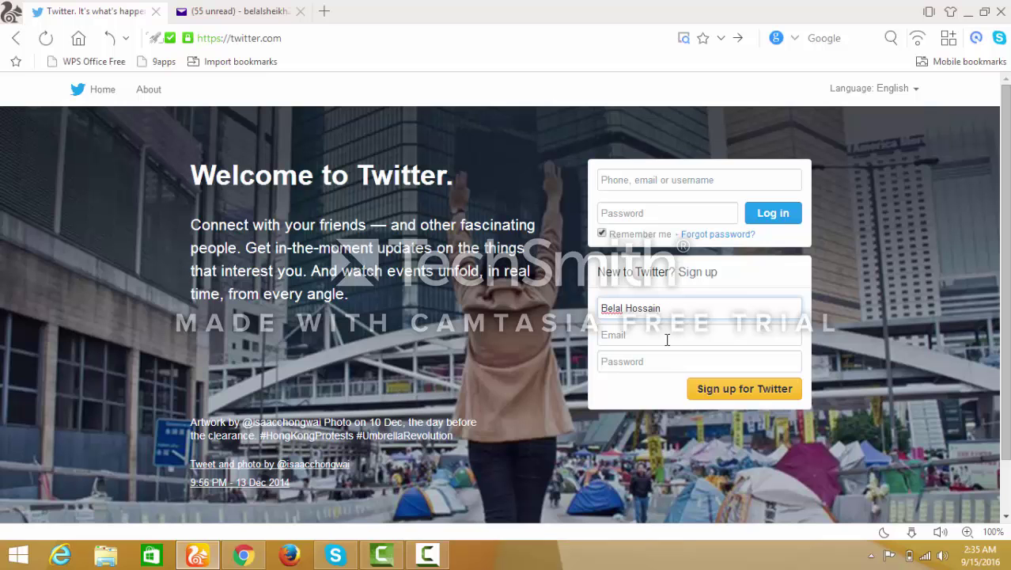
{"action": "left_click", "coordinate": [656, 336]}
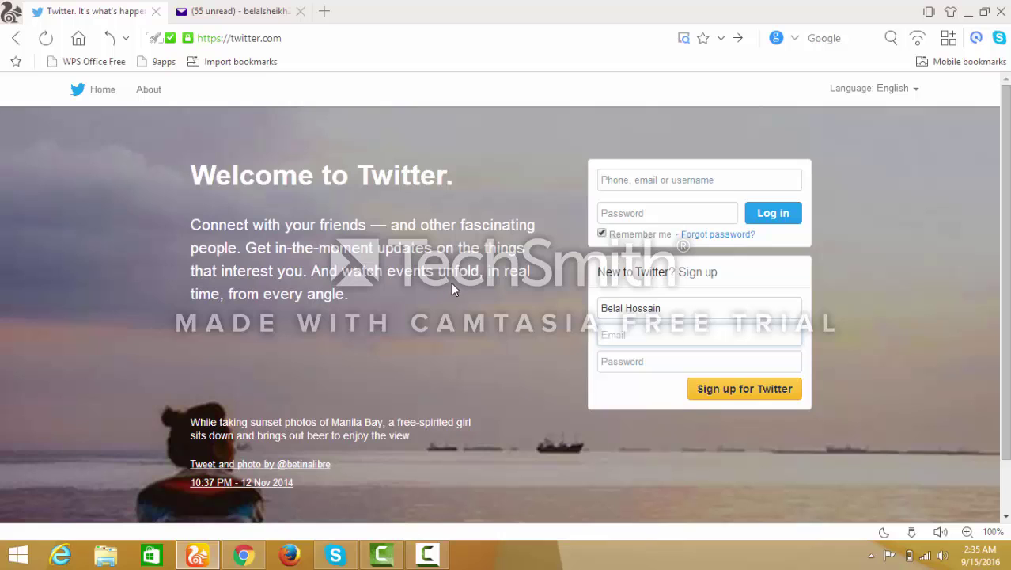
Select the account's e-mail address in the Yahoo Mail account card, then return to Twitter.
{"action": "left_click", "coordinate": [251, 10]}
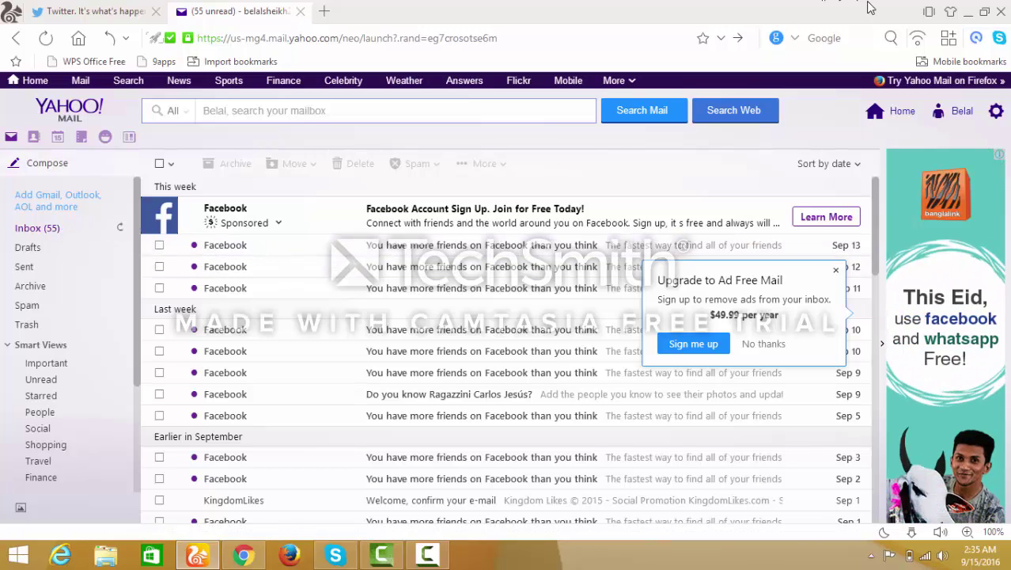
{"action": "mouse_move", "coordinate": [963, 111]}
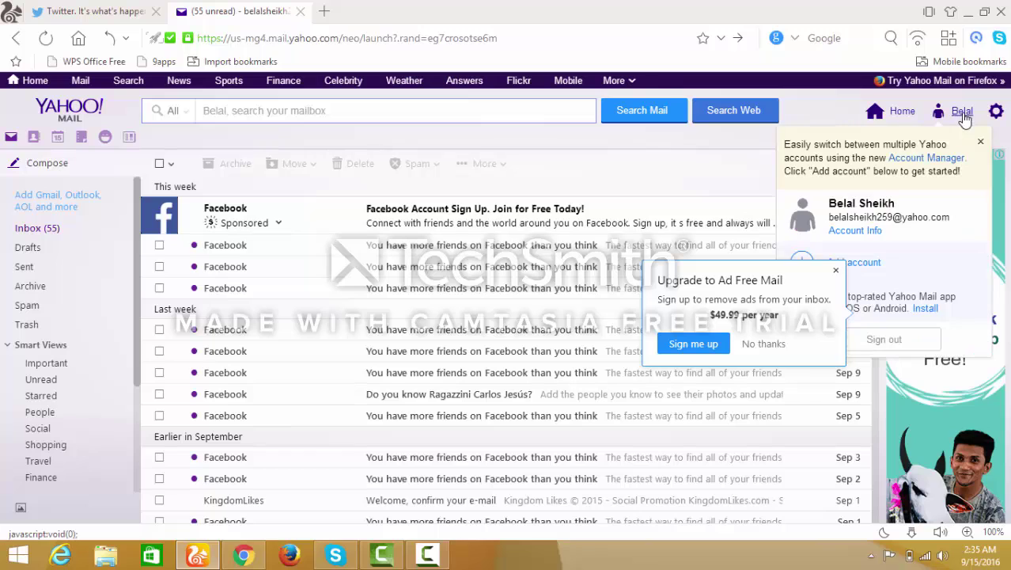
{"action": "double_click", "coordinate": [885, 217]}
{"action": "triple_click", "coordinate": [885, 216]}
{"action": "key", "text": "ctrl+c"}
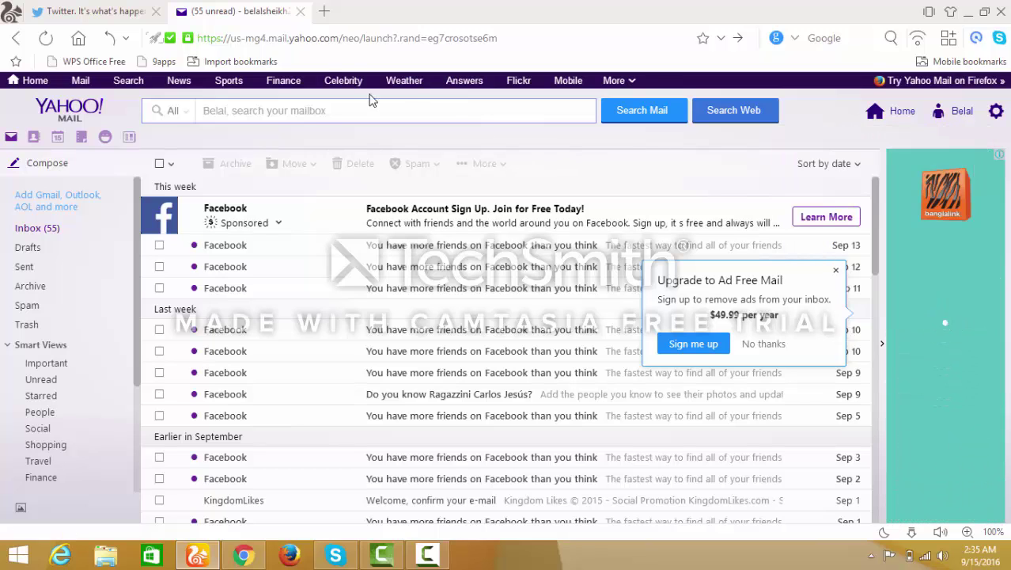
{"action": "left_click", "coordinate": [127, 16]}
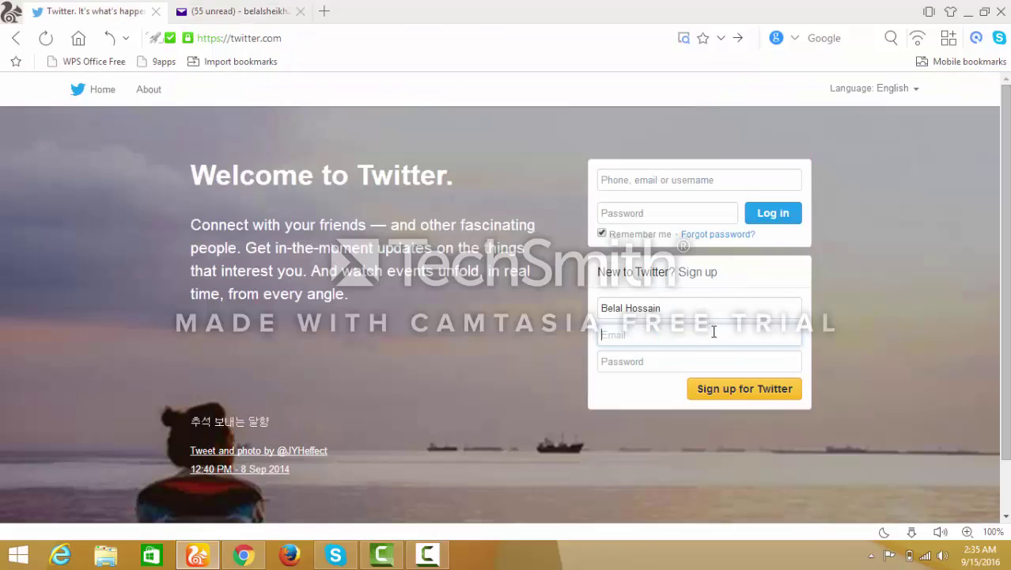
Paste the account e-mail address and enter a password in the sign-up form.
{"action": "key", "text": "ctrl+v"}
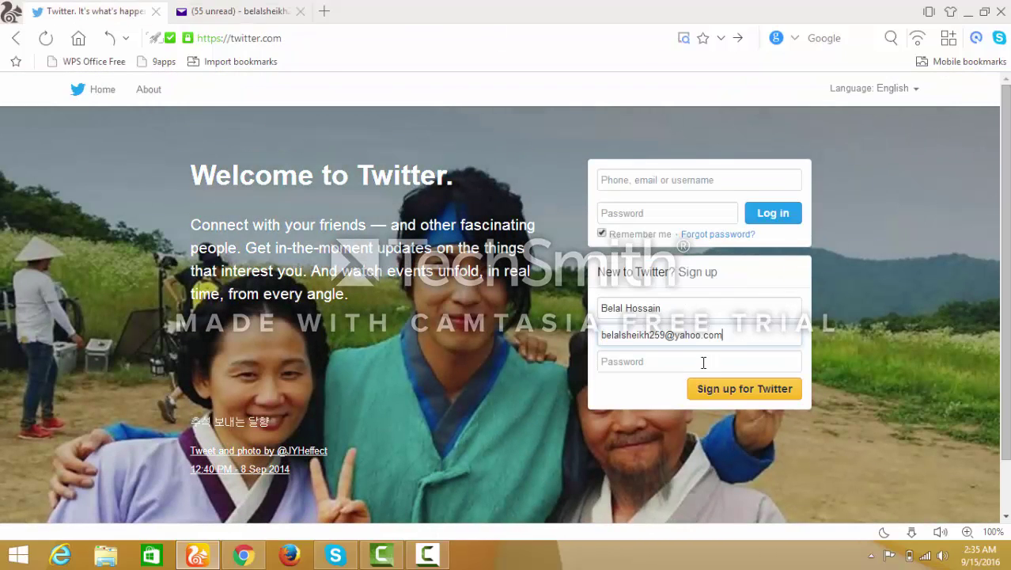
{"action": "left_click", "coordinate": [703, 362]}
{"action": "type", "text": "•"}
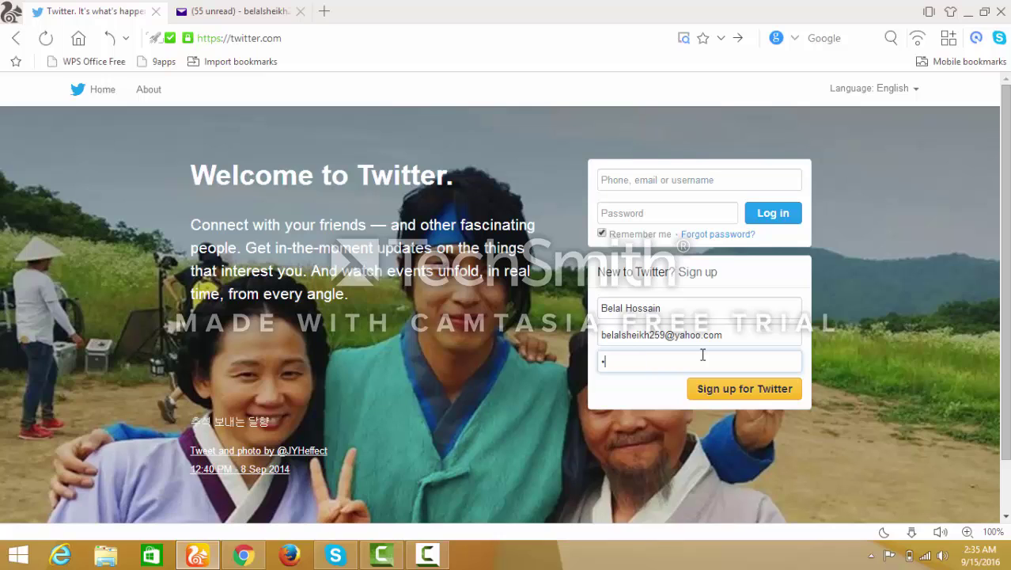
{"action": "type", "text": "•••••"}
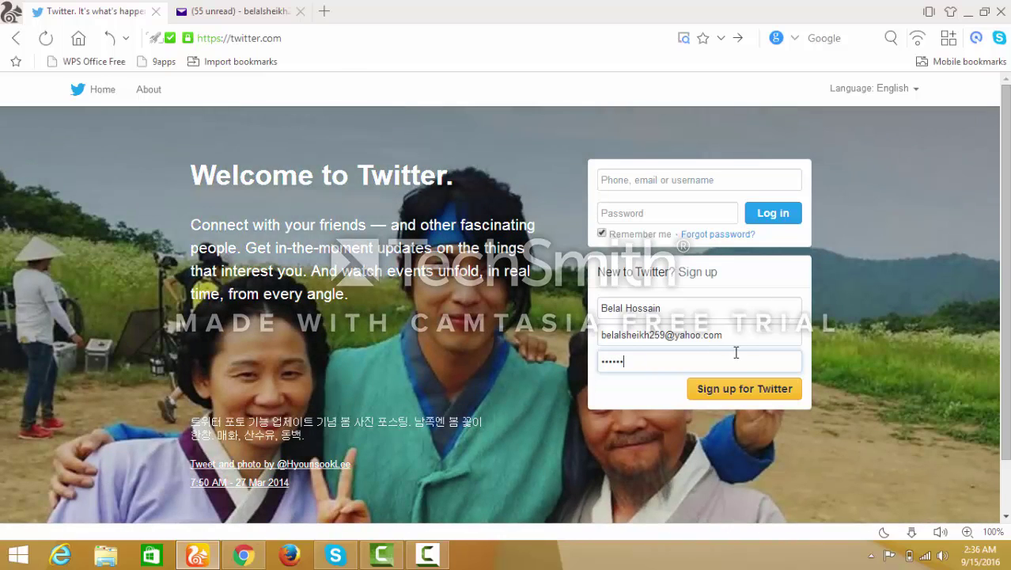
Submit the form, dismiss the save-password prompt, and confirm Sign up to create the account.
{"action": "left_click", "coordinate": [757, 399]}
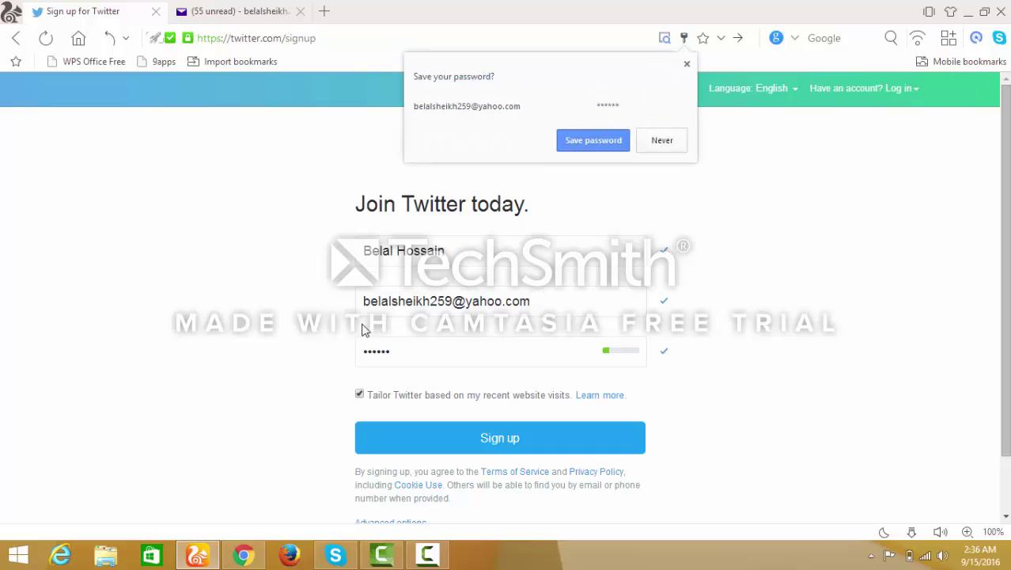
{"action": "left_click", "coordinate": [687, 63]}
{"action": "scroll", "coordinate": [468, 262], "scroll_direction": "down", "scroll_amount": 2}
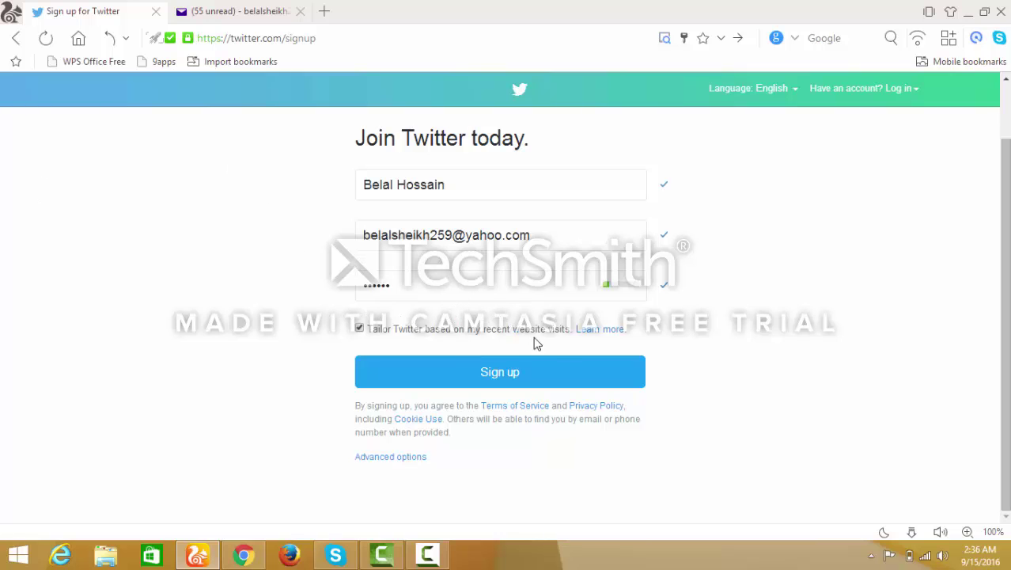
{"action": "left_click", "coordinate": [521, 374]}
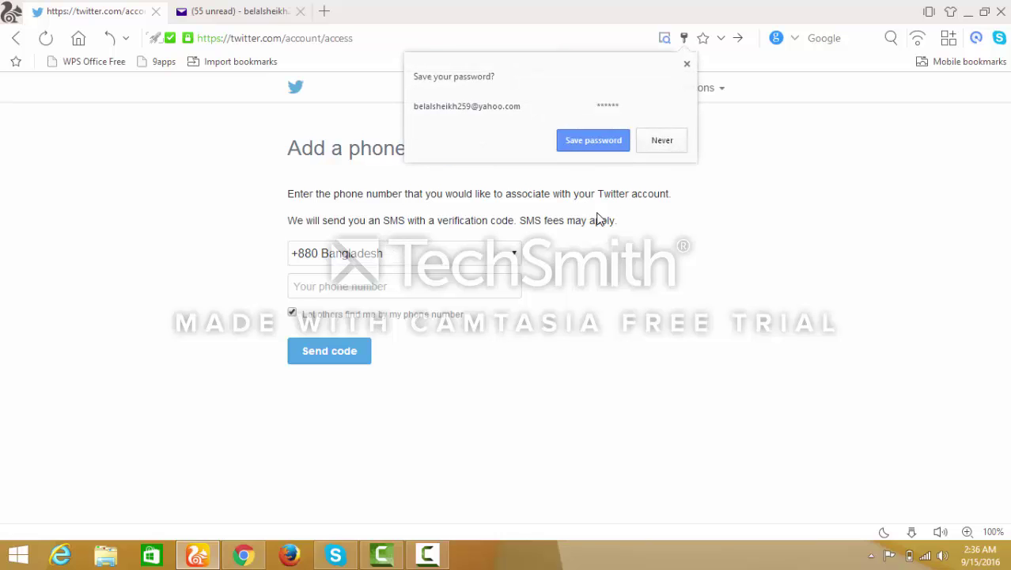
Submit the user's phone number with the +880 Bangladesh country code to receive an SMS code.
{"action": "left_click", "coordinate": [687, 65]}
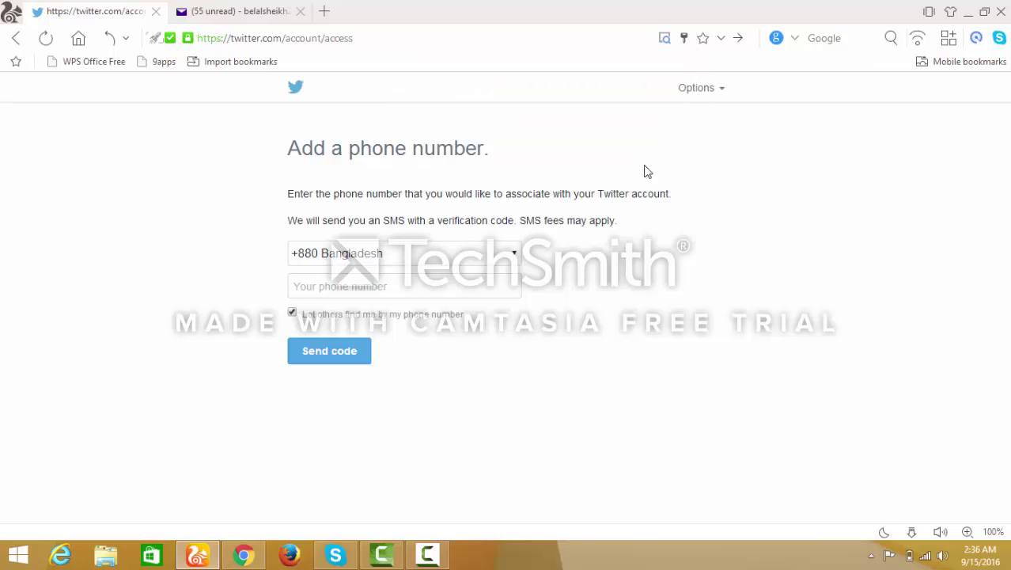
{"action": "left_click", "coordinate": [518, 258]}
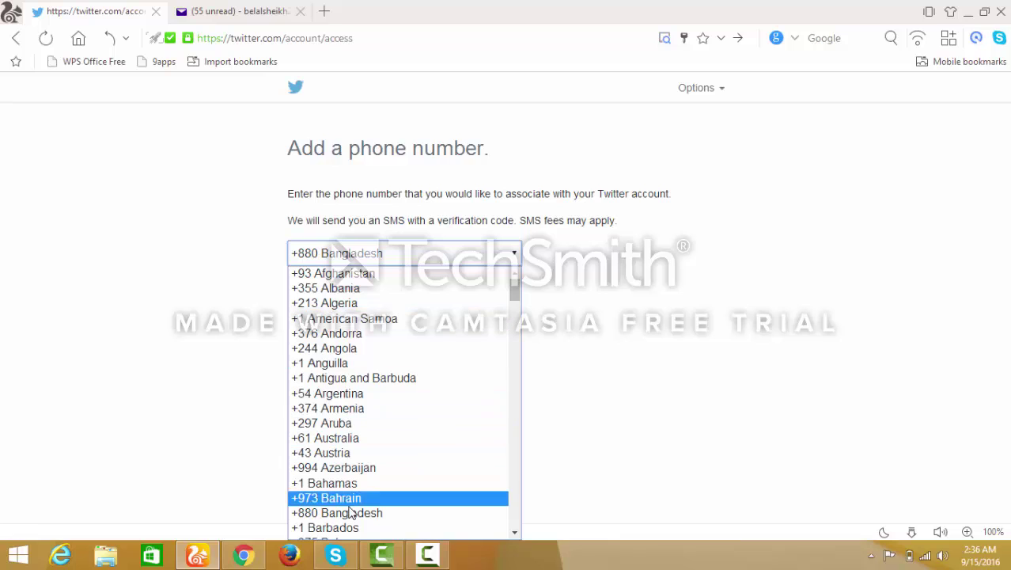
{"action": "left_click", "coordinate": [363, 515]}
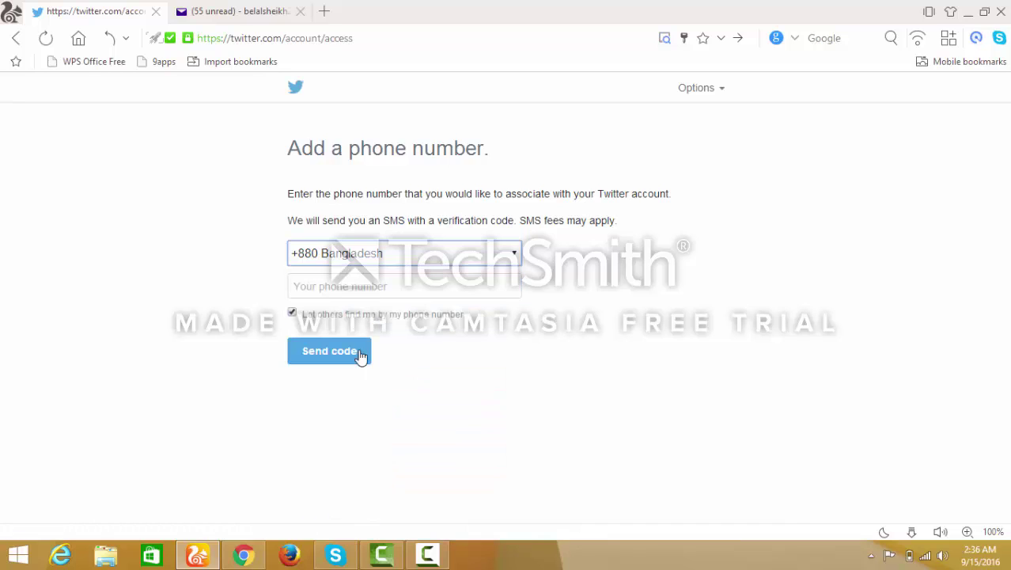
{"action": "left_click", "coordinate": [355, 278]}
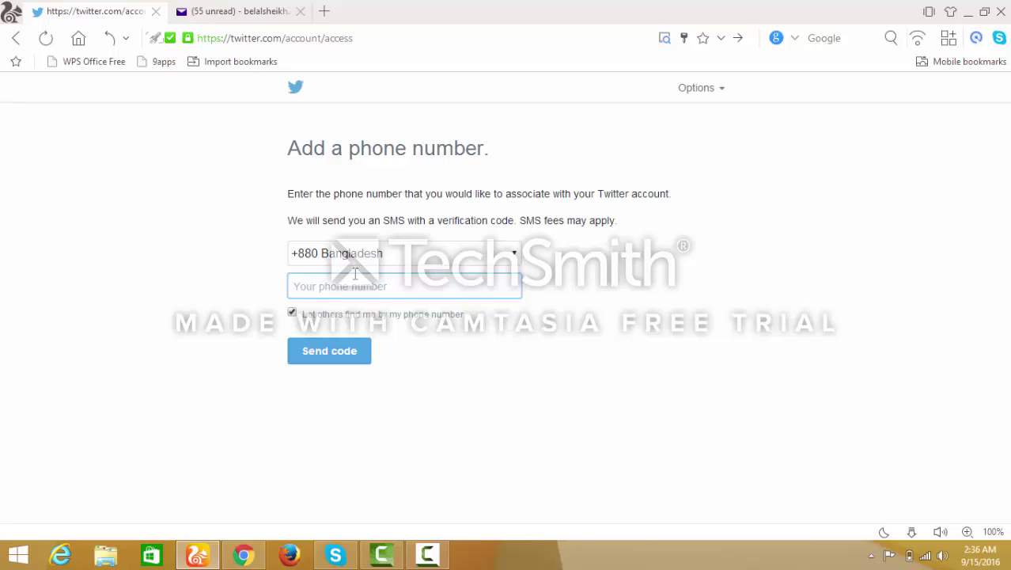
{"action": "left_click", "coordinate": [330, 354]}
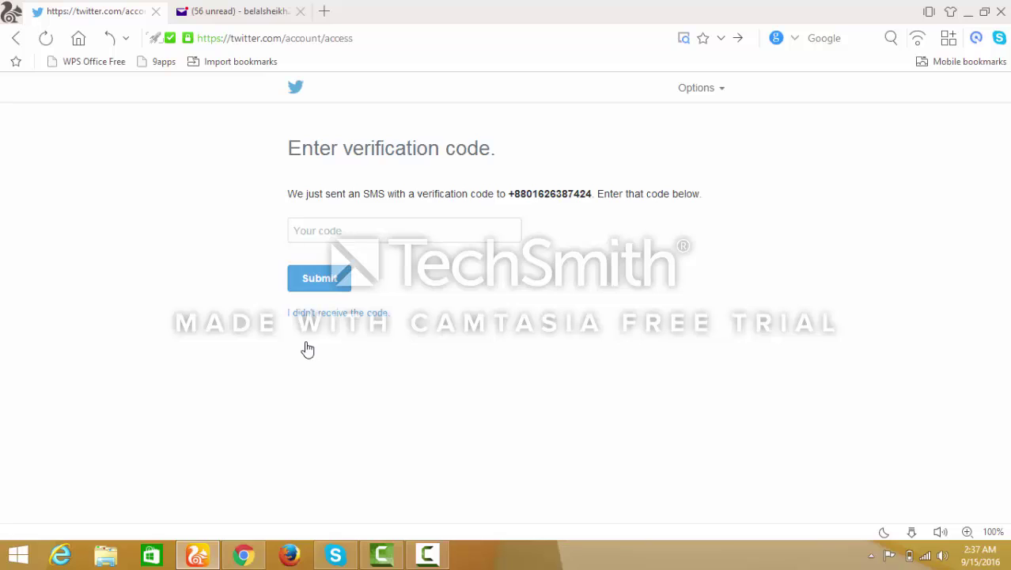
Enter the verification code received by SMS and submit it.
{"action": "left_click", "coordinate": [419, 224]}
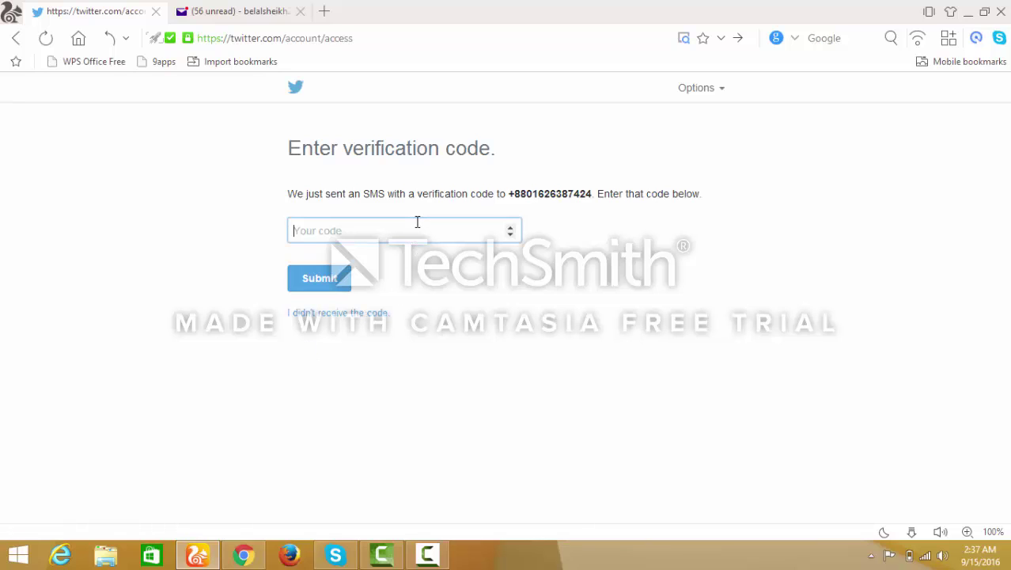
{"action": "left_click", "coordinate": [338, 288]}
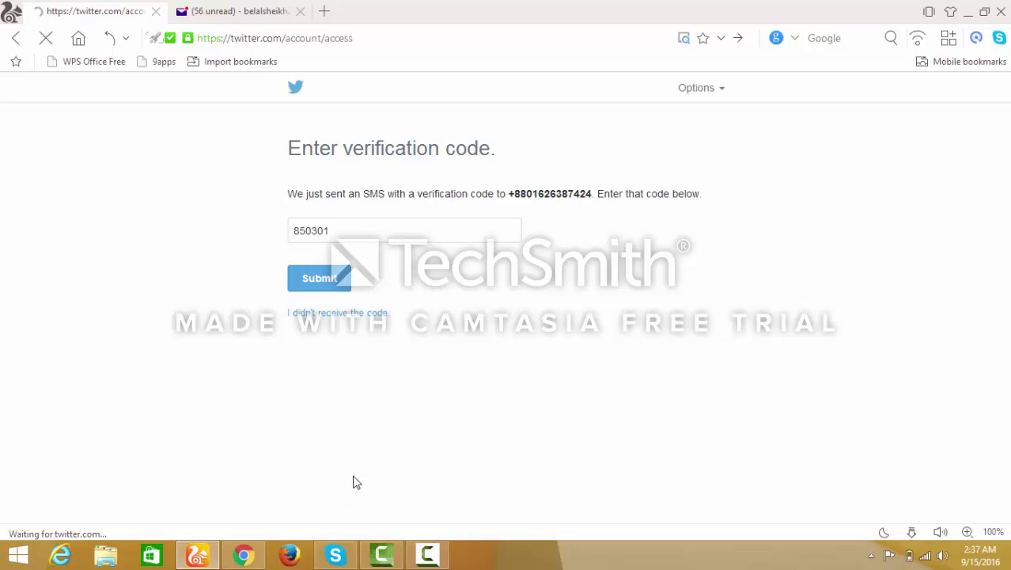
Reload the failed verification page and resubmit the SMS code until it is accepted.
{"action": "left_click", "coordinate": [273, 11]}
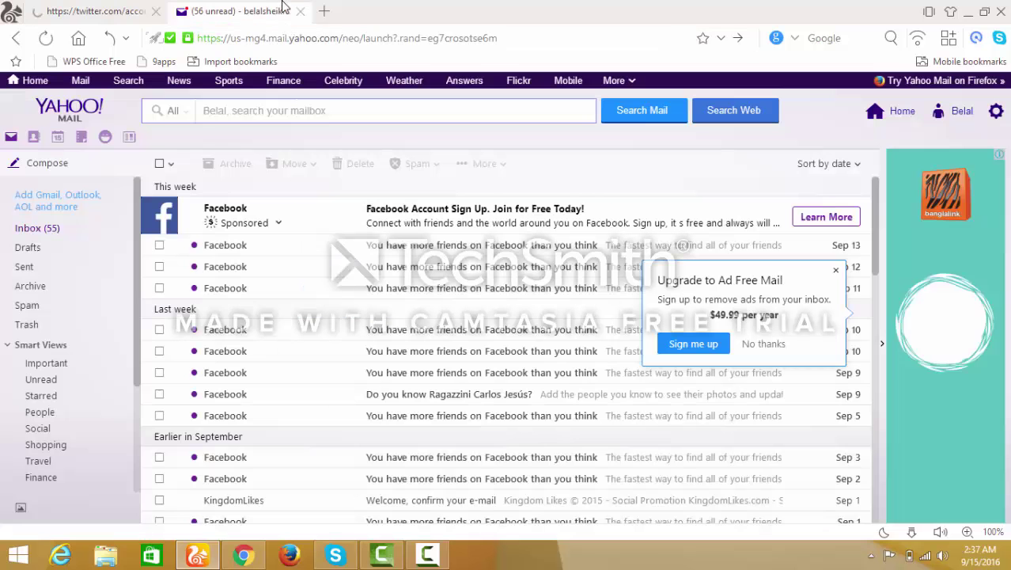
{"action": "left_click", "coordinate": [136, 15]}
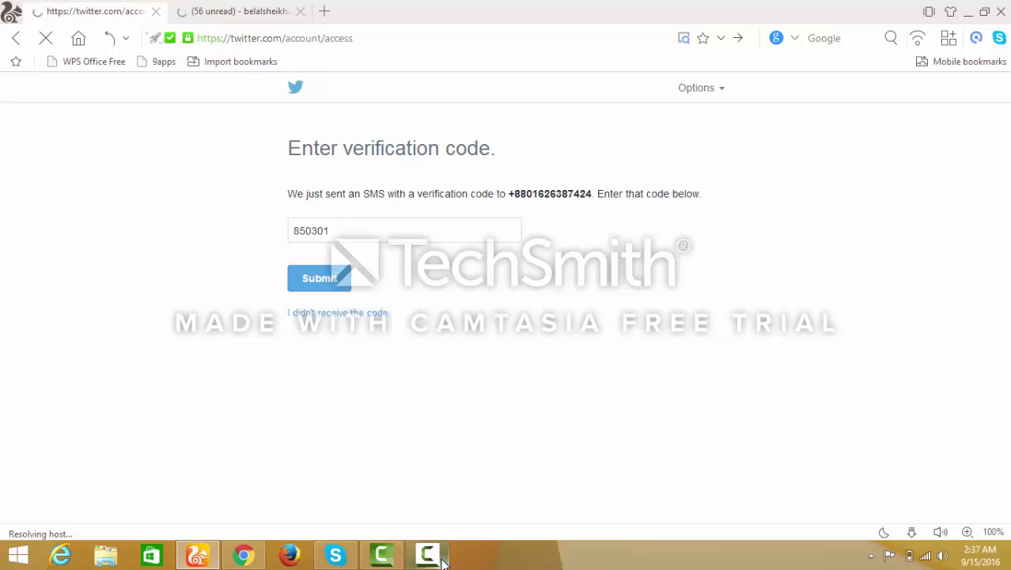
{"action": "mouse_move", "coordinate": [444, 558]}
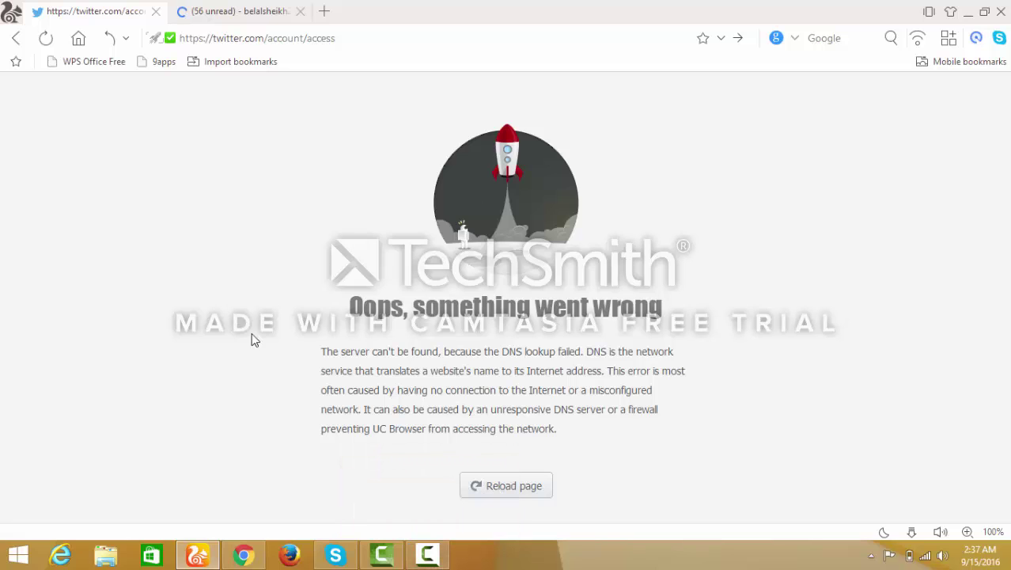
{"action": "left_click", "coordinate": [507, 486]}
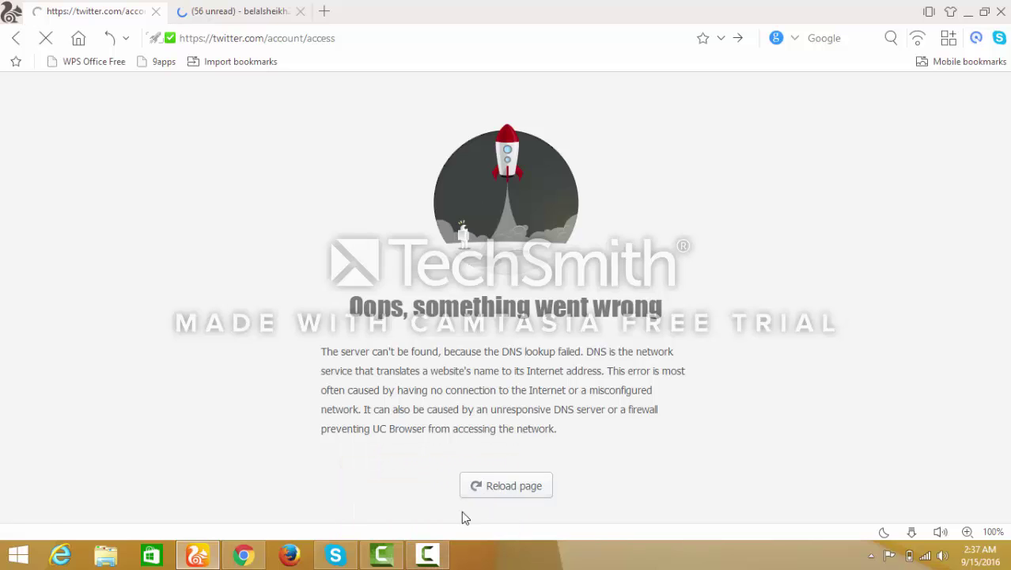
{"action": "left_click", "coordinate": [427, 554]}
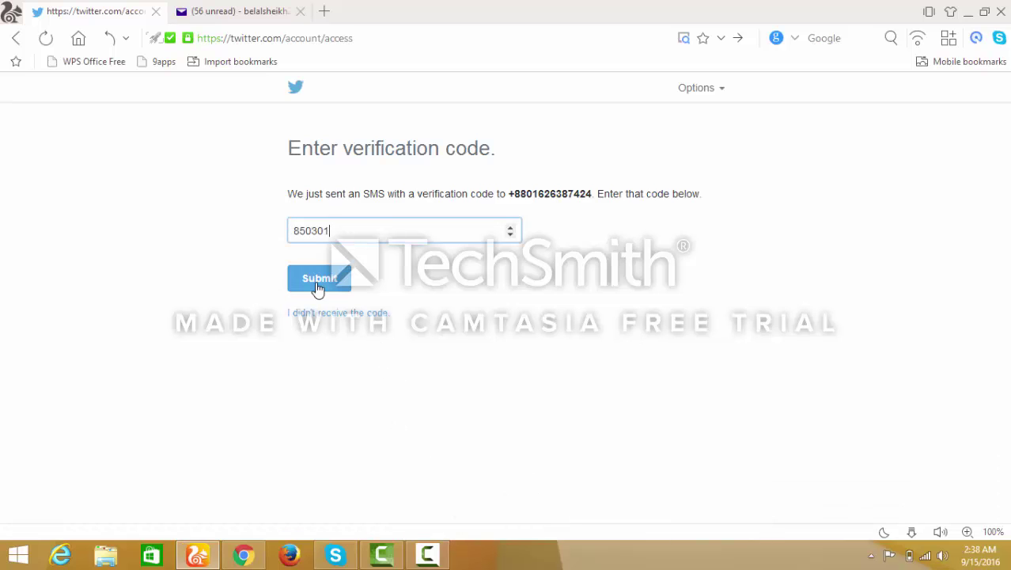
{"action": "left_click", "coordinate": [317, 283]}
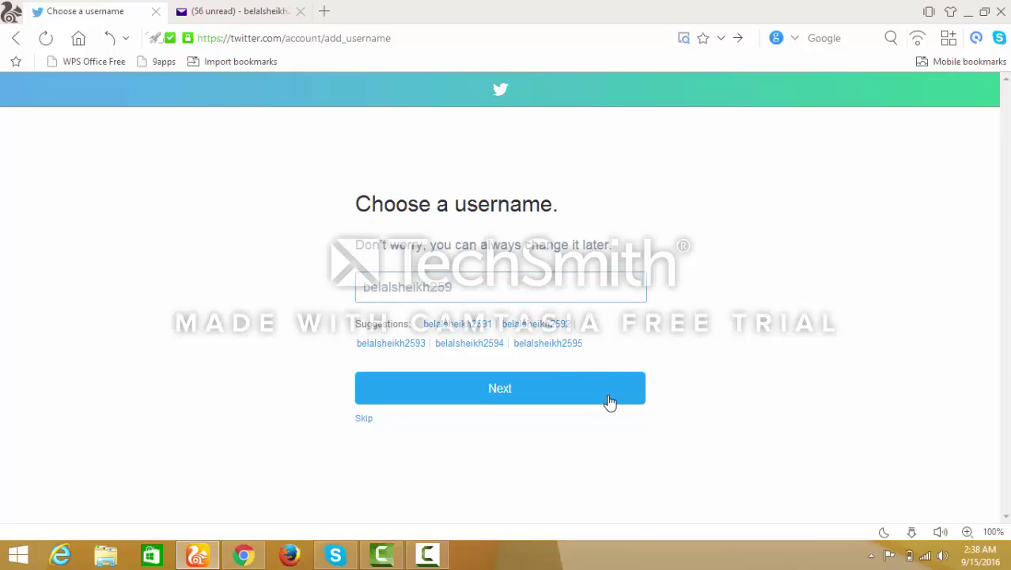
Take the first suggested username, confirm it, and move on to the interests step.
{"action": "left_click", "coordinate": [468, 325]}
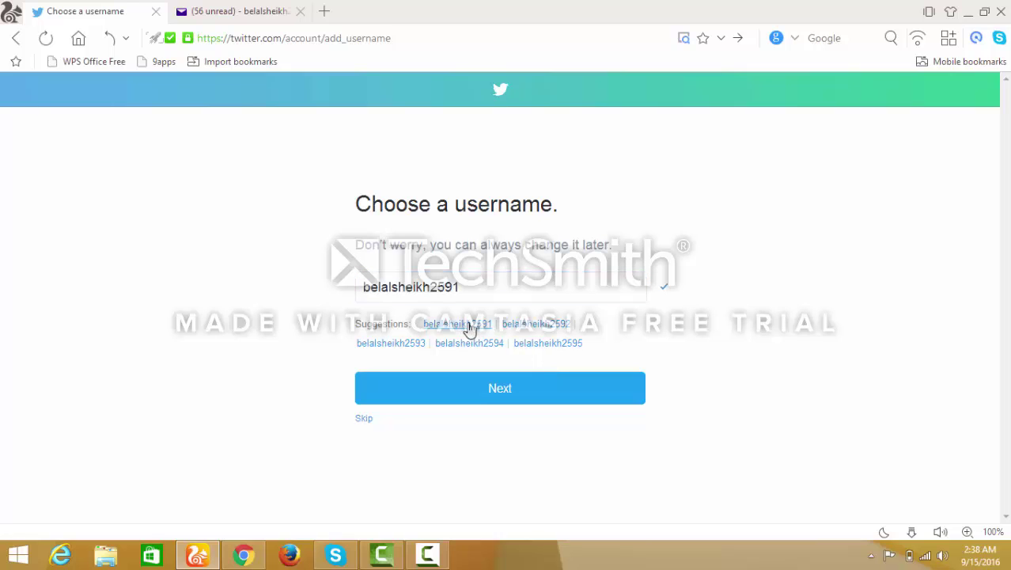
{"action": "left_click", "coordinate": [438, 389]}
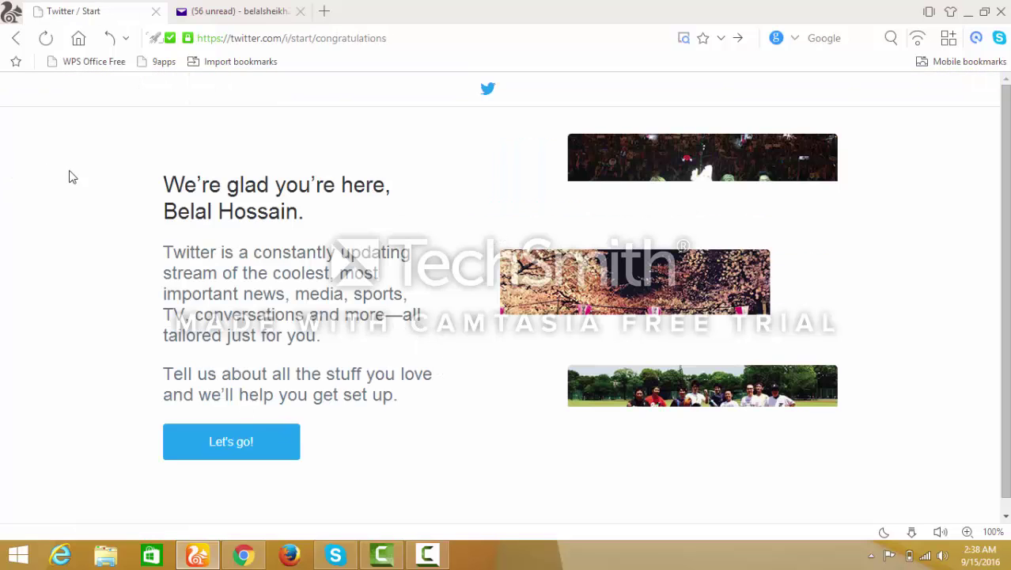
{"action": "left_click", "coordinate": [260, 458]}
{"action": "left_click", "coordinate": [242, 9]}
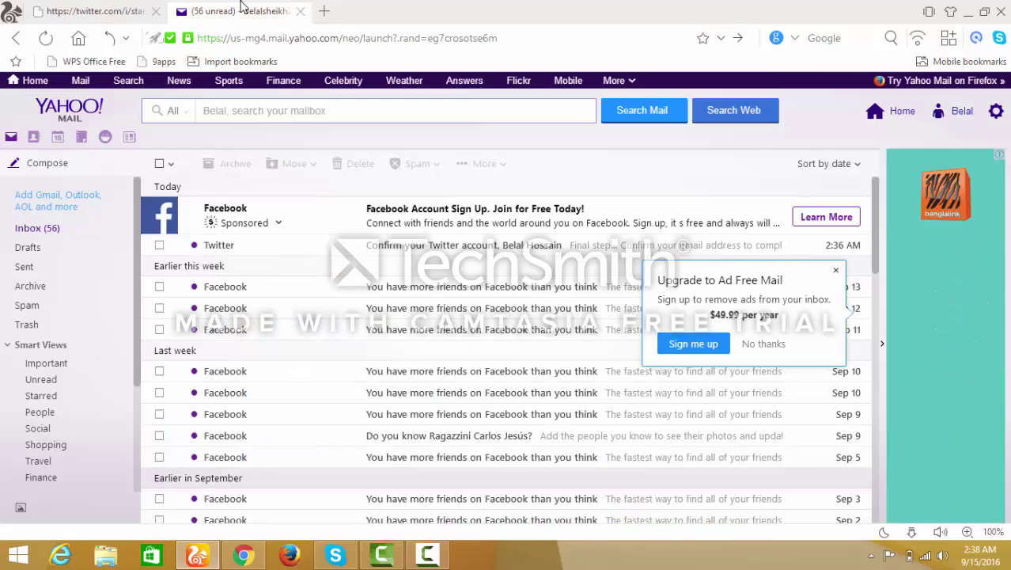
{"action": "key", "text": "ctrl+Tab"}
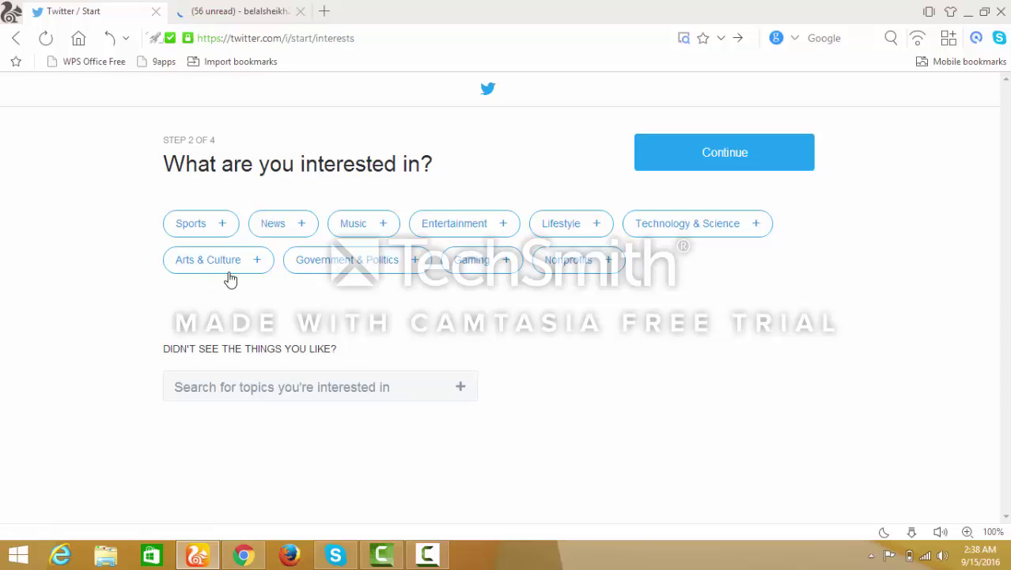
Choose Music and Sports as interests, continue, and skip importing contacts.
{"action": "left_click", "coordinate": [381, 229]}
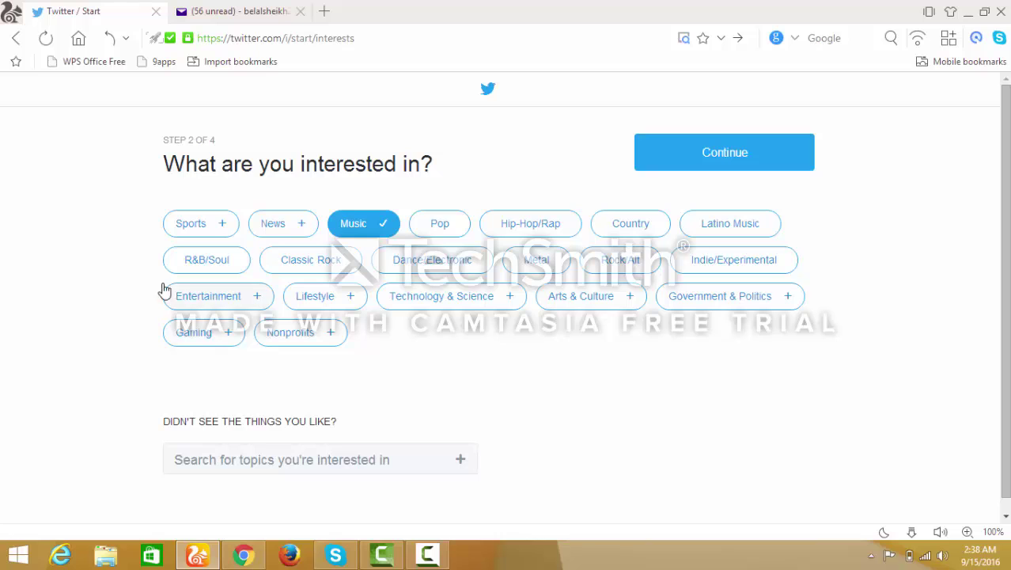
{"action": "left_click", "coordinate": [192, 228]}
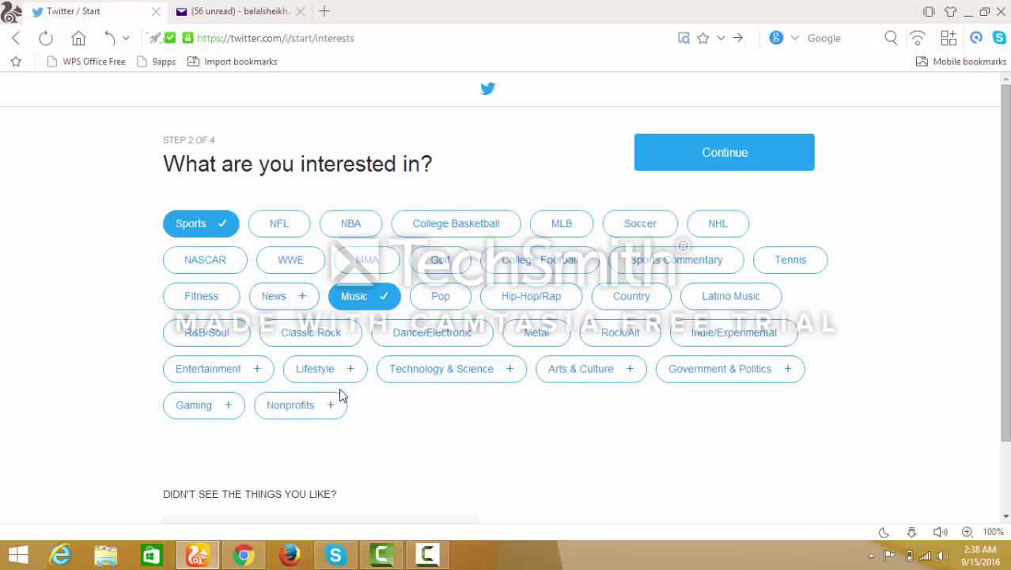
{"action": "scroll", "coordinate": [586, 351], "scroll_direction": "down", "scroll_amount": 1}
{"action": "scroll", "coordinate": [508, 364], "scroll_direction": "up", "scroll_amount": 1}
{"action": "left_click", "coordinate": [704, 161]}
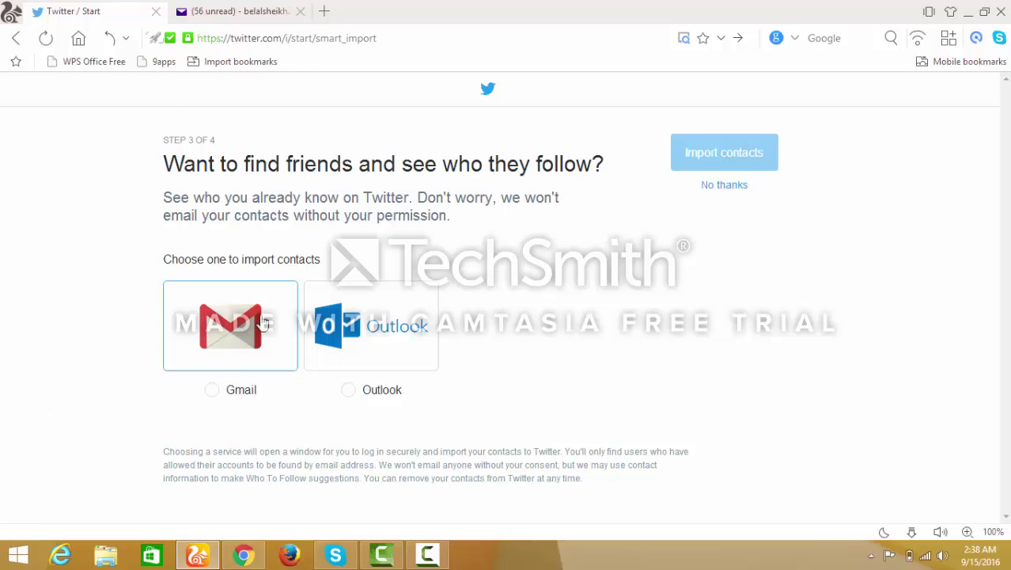
{"action": "left_click", "coordinate": [723, 187]}
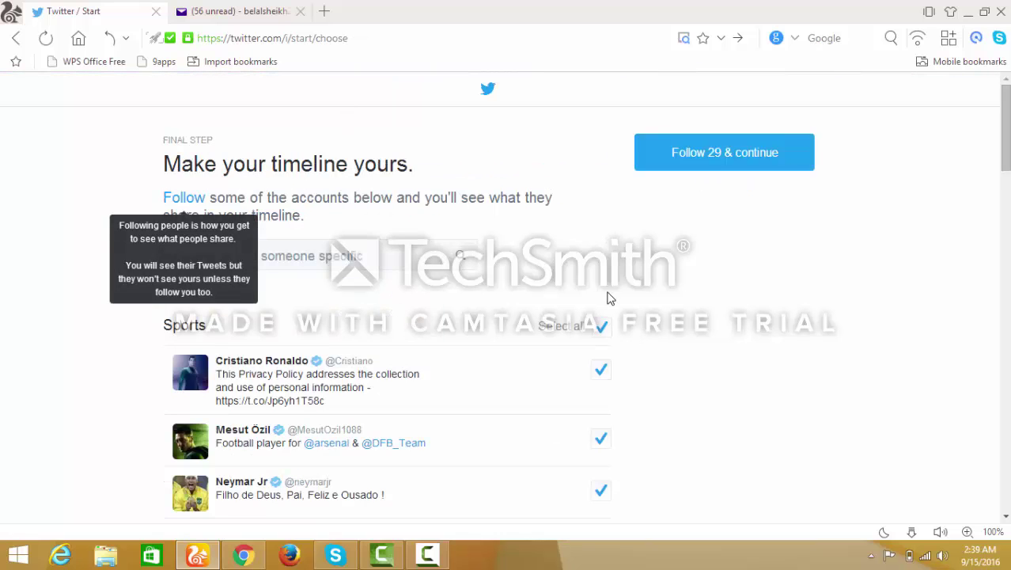
Deselect all the suggested Sports accounts.
{"action": "scroll", "coordinate": [441, 225], "scroll_direction": "down", "scroll_amount": 1}
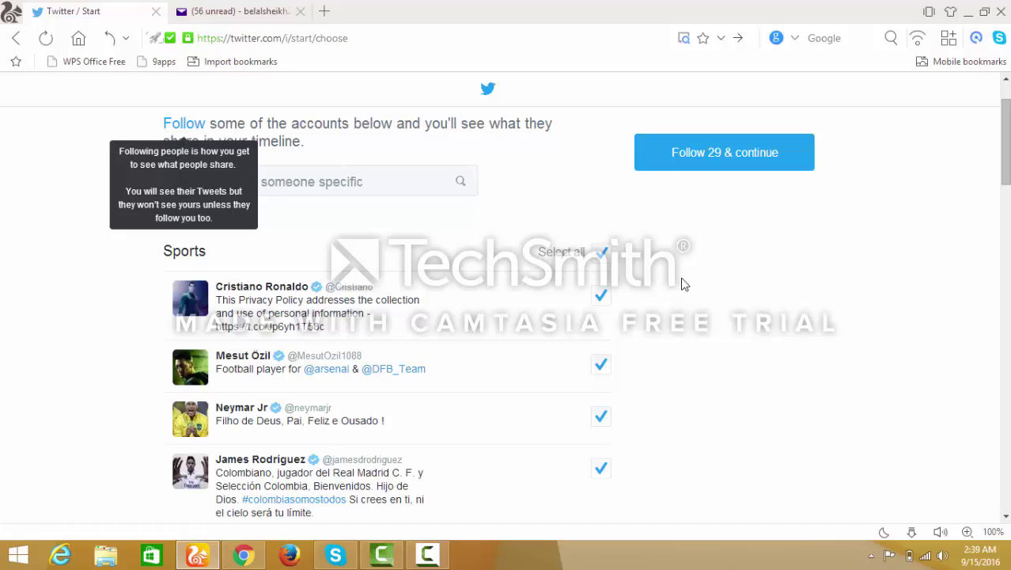
{"action": "left_click", "coordinate": [602, 252]}
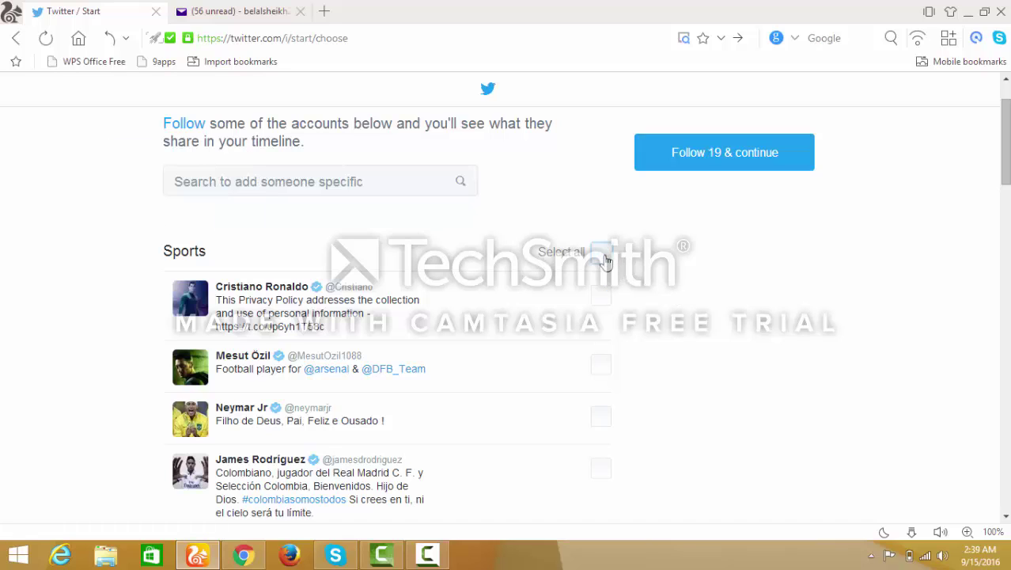
{"action": "left_click", "coordinate": [602, 253]}
{"action": "scroll", "coordinate": [368, 360], "scroll_direction": "down", "scroll_amount": 10}
{"action": "scroll", "coordinate": [499, 392], "scroll_direction": "up", "scroll_amount": 5}
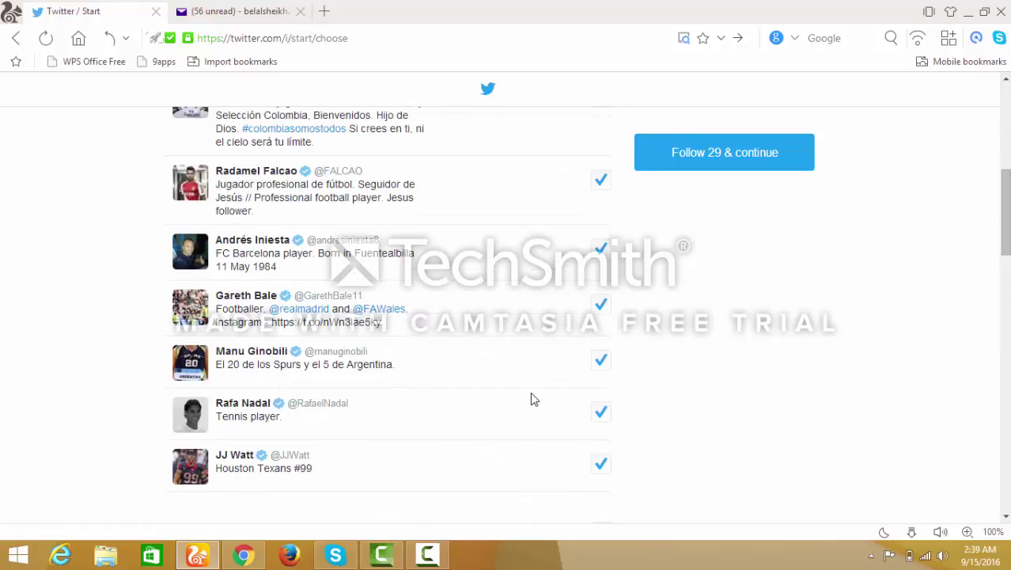
{"action": "scroll", "coordinate": [532, 400], "scroll_direction": "up", "scroll_amount": 5}
{"action": "left_click", "coordinate": [602, 331]}
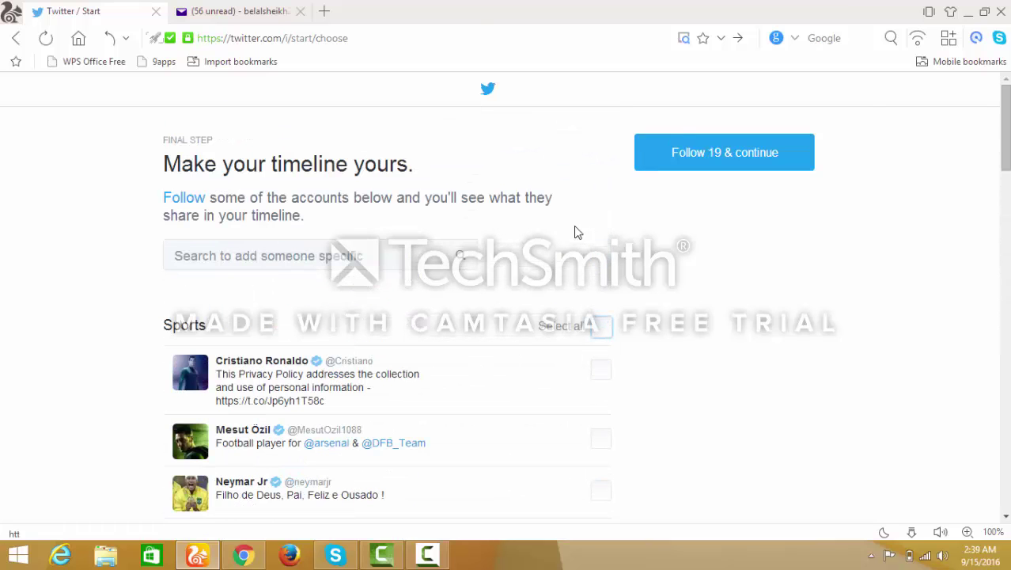
{"action": "scroll", "coordinate": [760, 198], "scroll_direction": "down", "scroll_amount": 10}
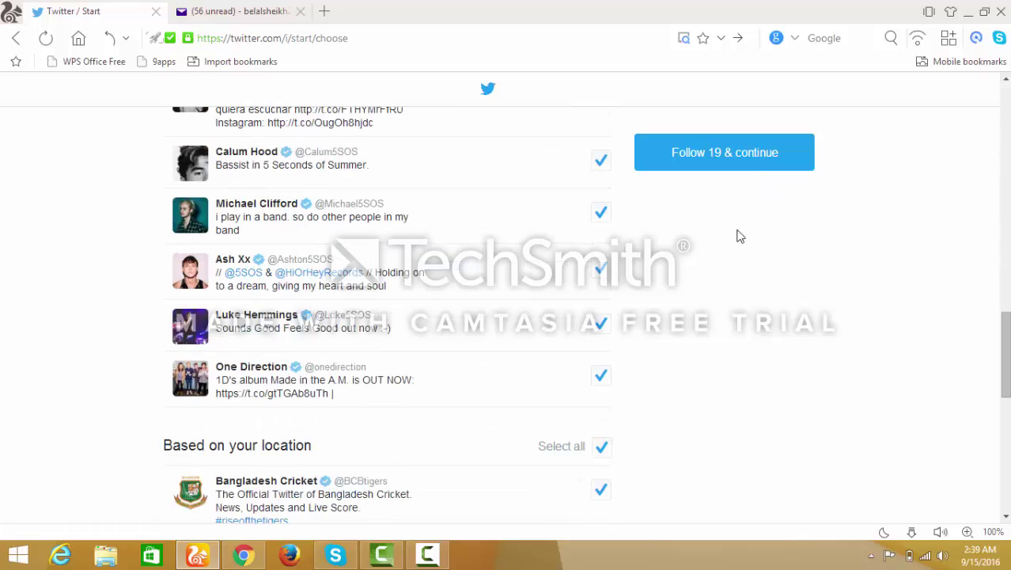
{"action": "scroll", "coordinate": [738, 235], "scroll_direction": "up", "scroll_amount": 2}
Untick each of the suggested Music accounts.
{"action": "left_click", "coordinate": [600, 139]}
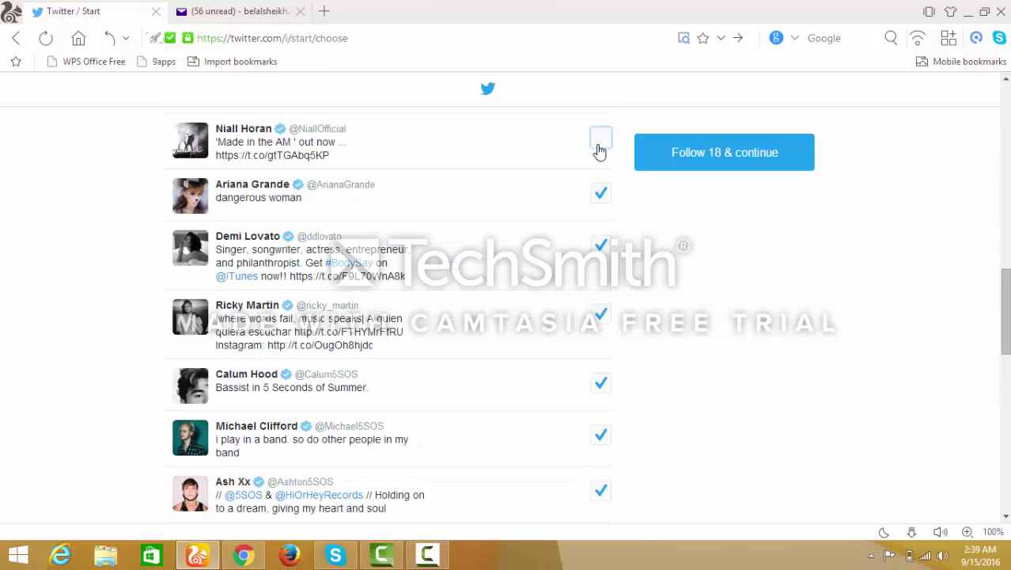
{"action": "left_click", "coordinate": [603, 194]}
{"action": "left_click", "coordinate": [603, 247]}
{"action": "scroll", "coordinate": [603, 246], "scroll_direction": "down", "scroll_amount": 1}
{"action": "left_click", "coordinate": [601, 239]}
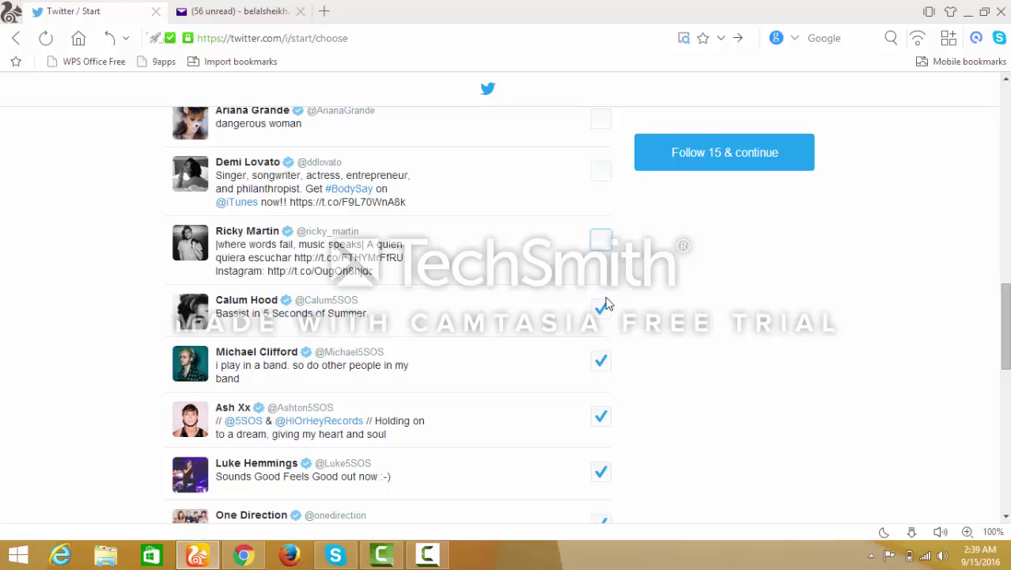
{"action": "left_click", "coordinate": [603, 307]}
{"action": "scroll", "coordinate": [613, 296], "scroll_direction": "down", "scroll_amount": 2}
{"action": "left_click", "coordinate": [602, 215]}
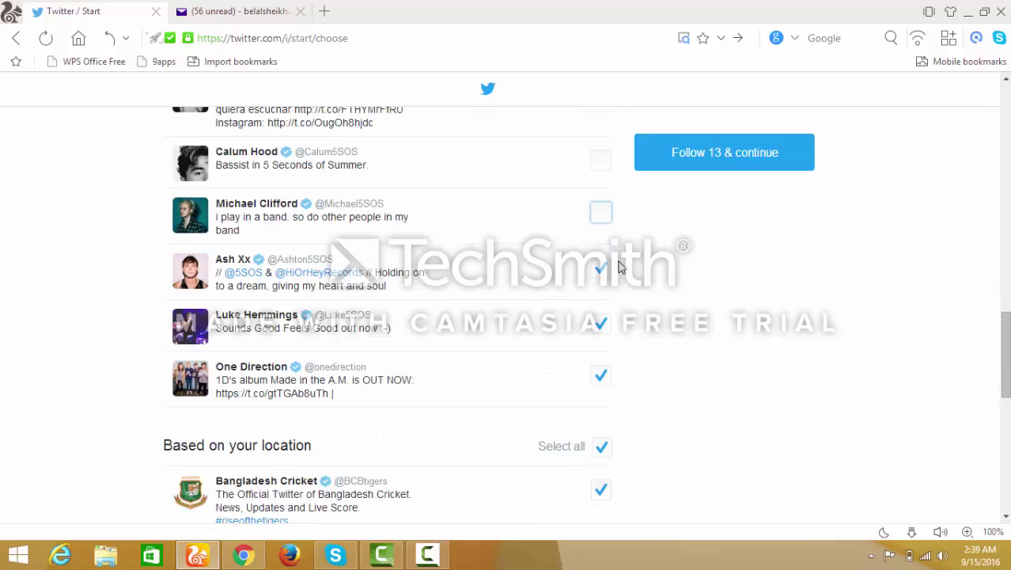
{"action": "left_click", "coordinate": [602, 270]}
{"action": "left_click", "coordinate": [602, 326]}
{"action": "scroll", "coordinate": [606, 321], "scroll_direction": "down", "scroll_amount": 2}
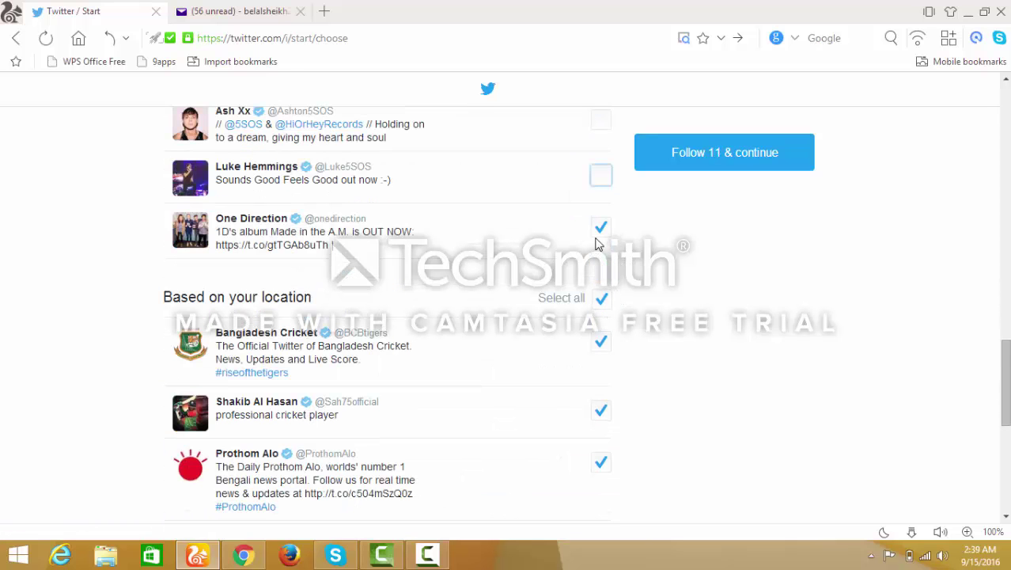
Untick One Direction and all location-based accounts, then follow the single remaining account.
{"action": "left_click", "coordinate": [601, 228]}
{"action": "left_click", "coordinate": [601, 298]}
{"action": "scroll", "coordinate": [637, 301], "scroll_direction": "down", "scroll_amount": 1}
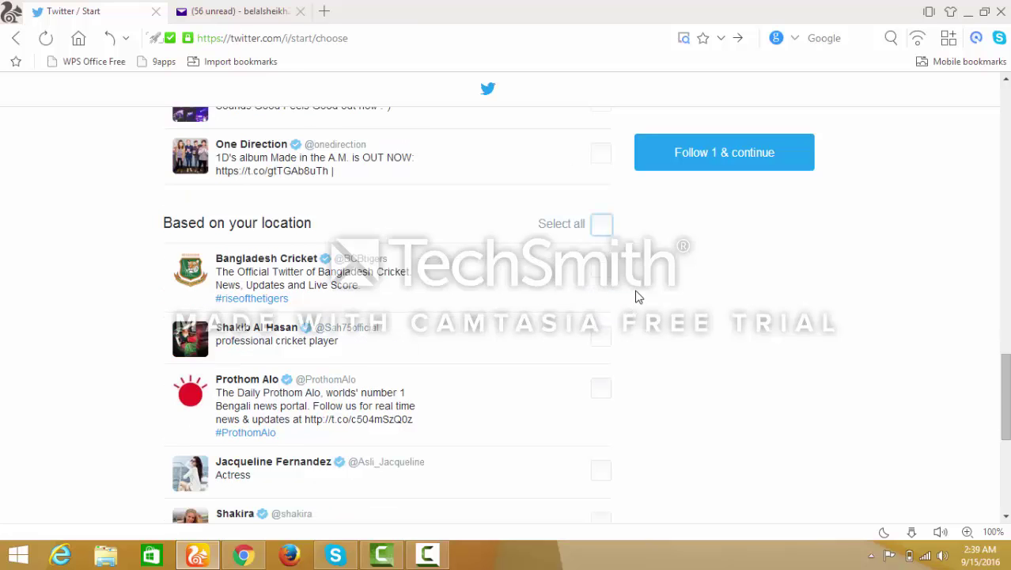
{"action": "scroll", "coordinate": [638, 293], "scroll_direction": "down", "scroll_amount": 2}
{"action": "scroll", "coordinate": [641, 285], "scroll_direction": "up", "scroll_amount": 15}
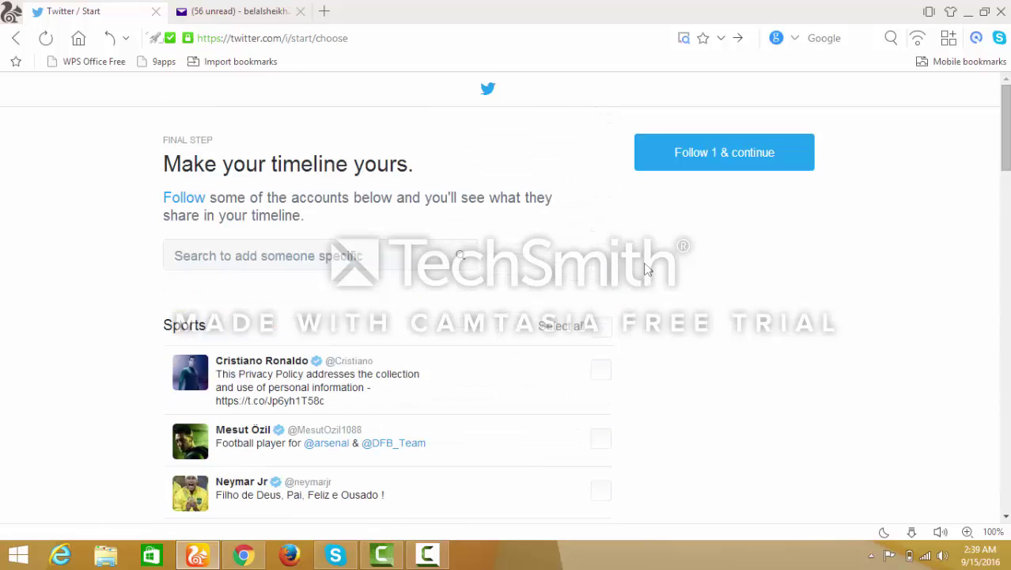
{"action": "left_click", "coordinate": [706, 164]}
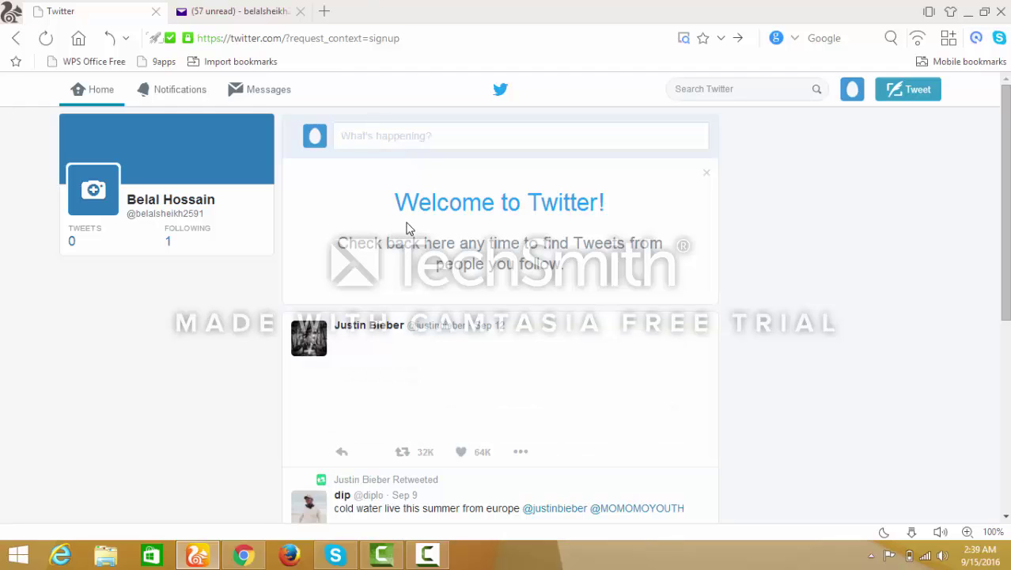
Open Twitter's confirmation email in Yahoo Mail and follow its Confirm now link.
{"action": "left_click", "coordinate": [205, 7]}
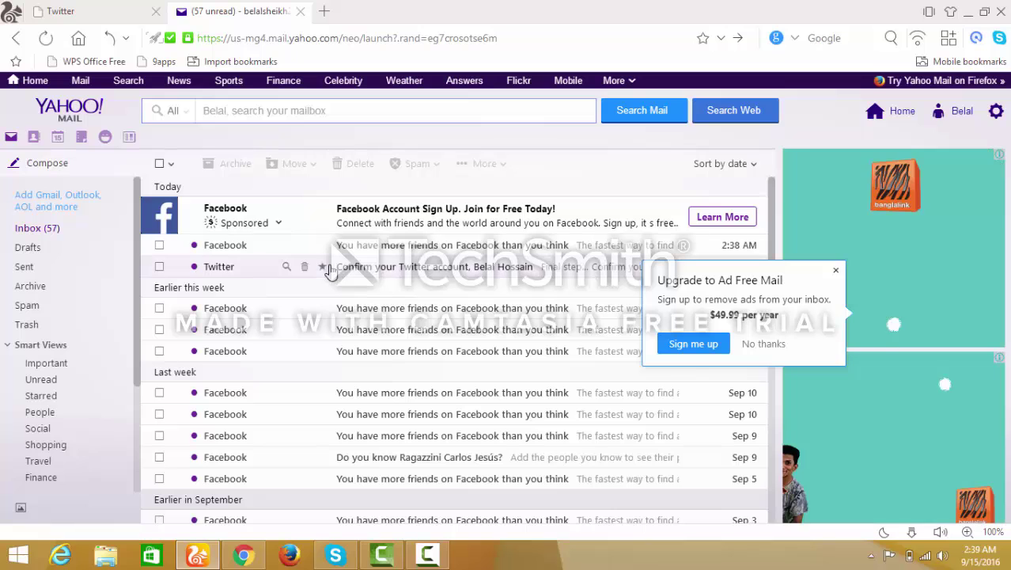
{"action": "left_click", "coordinate": [364, 269]}
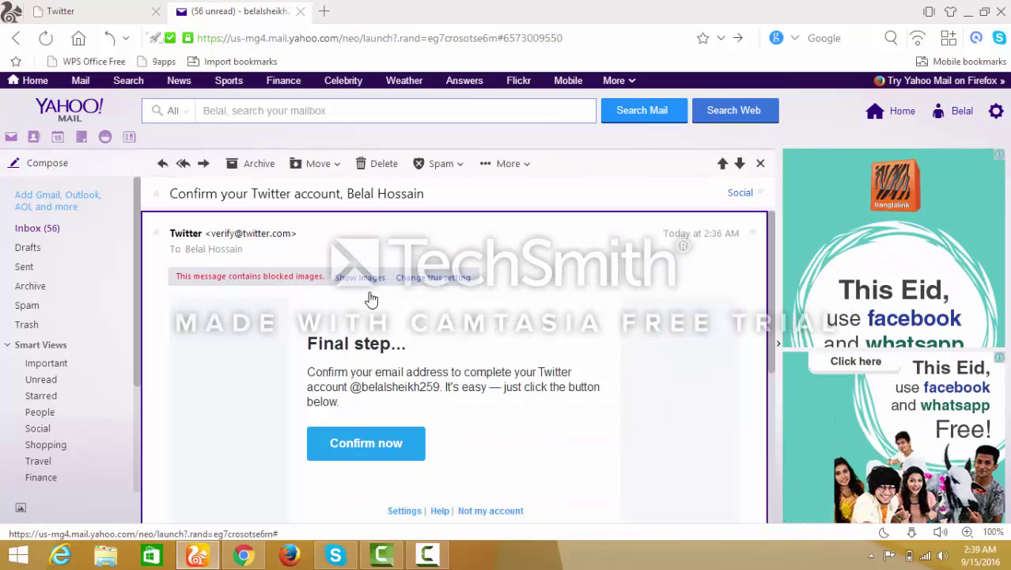
{"action": "scroll", "coordinate": [438, 395], "scroll_direction": "down", "scroll_amount": 2}
{"action": "left_click", "coordinate": [390, 390]}
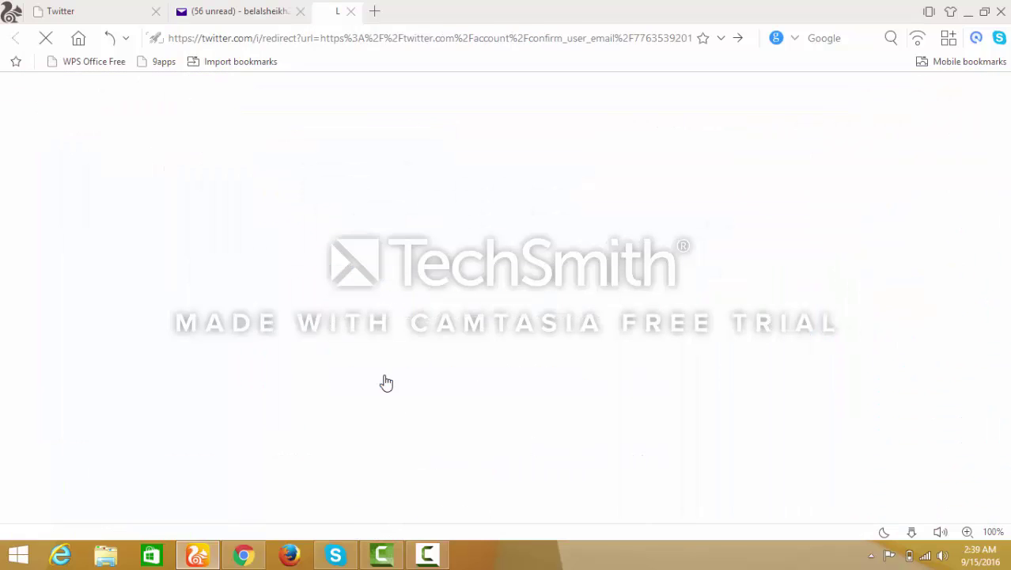